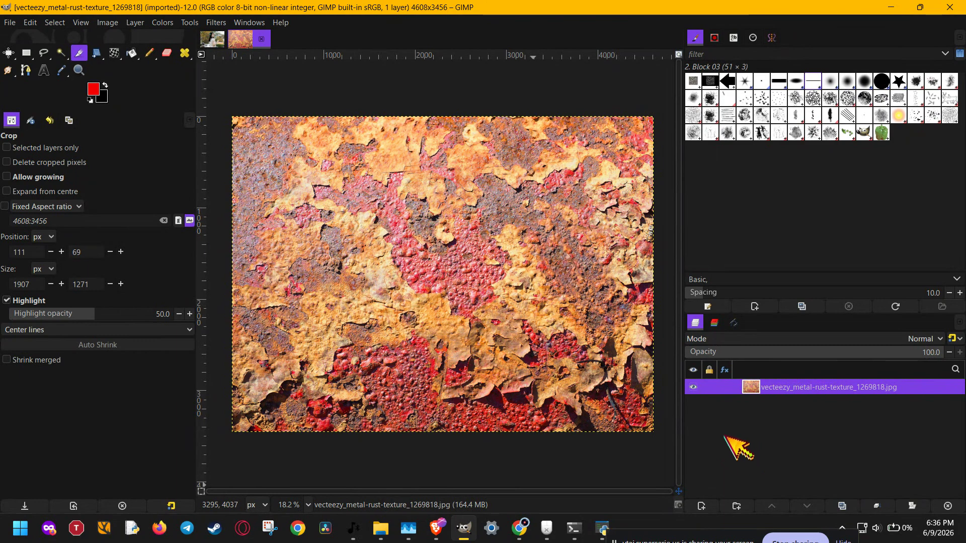
# - Add a text object reading "text" over the rust texture image, starting near its upper-left area
pyautogui.click(44, 70)
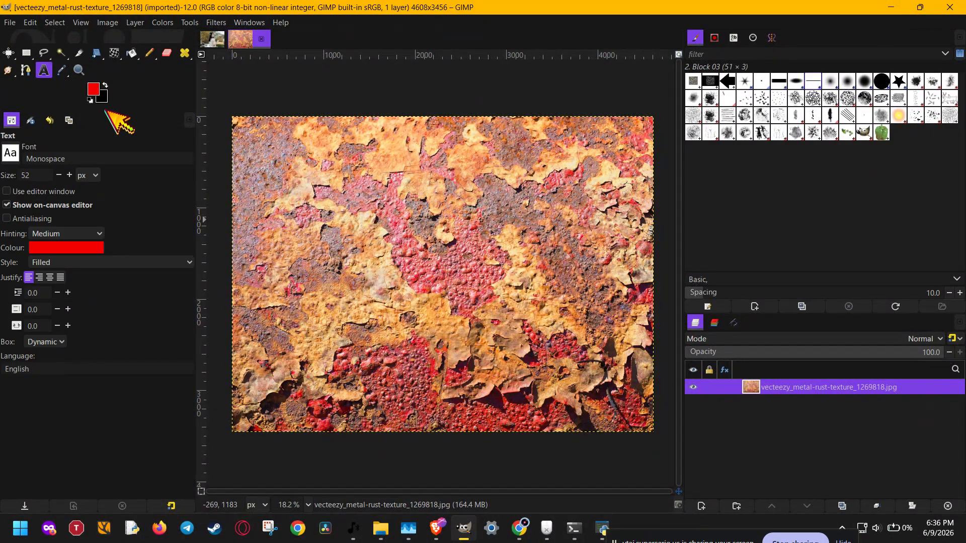
pyautogui.click(310, 213)
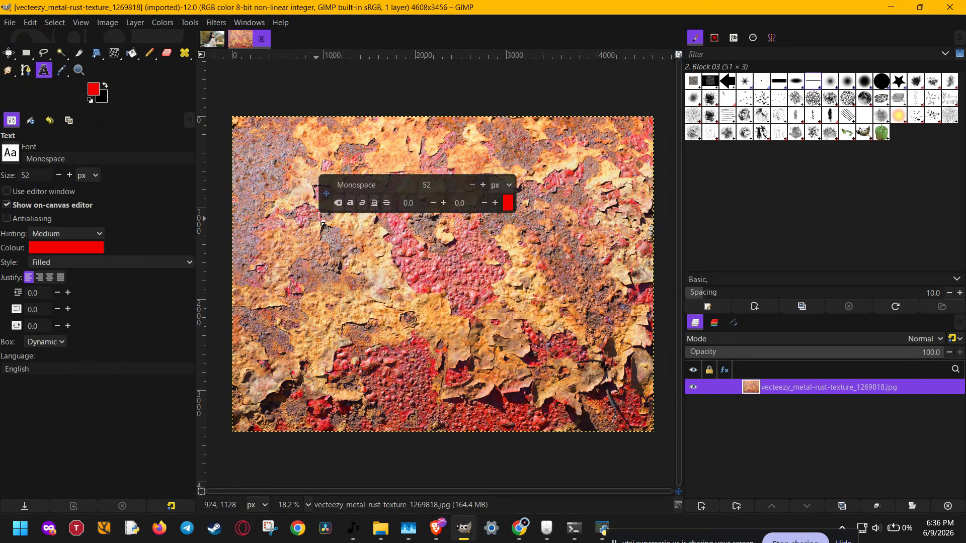
pyautogui.write('text')
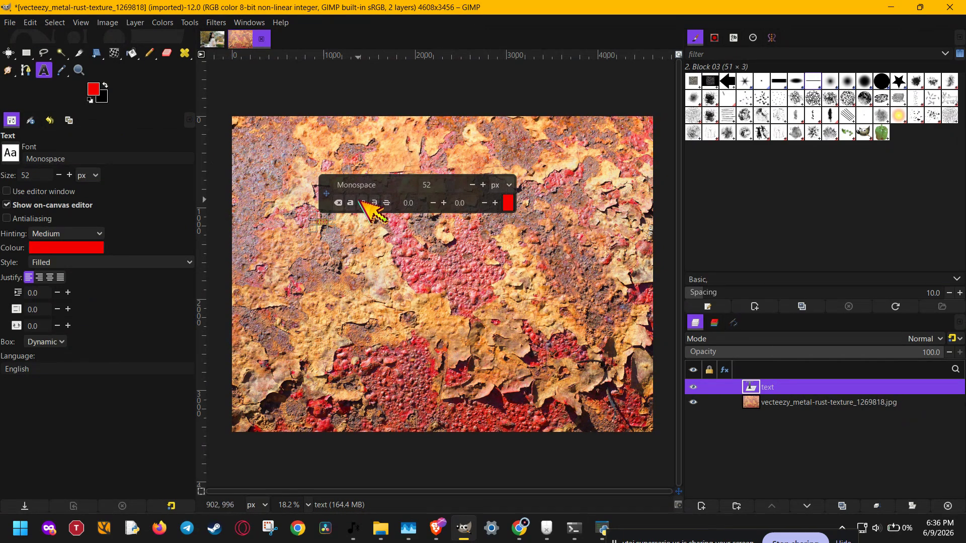
# - Set the font size of the text to 852 px
pyautogui.click(425, 188)
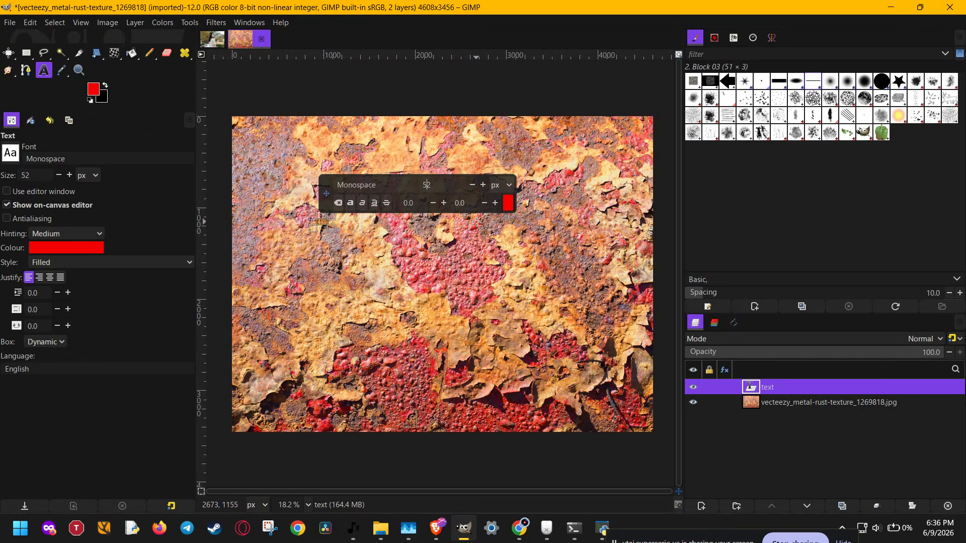
pyautogui.press('Left')
pyautogui.press('Return')
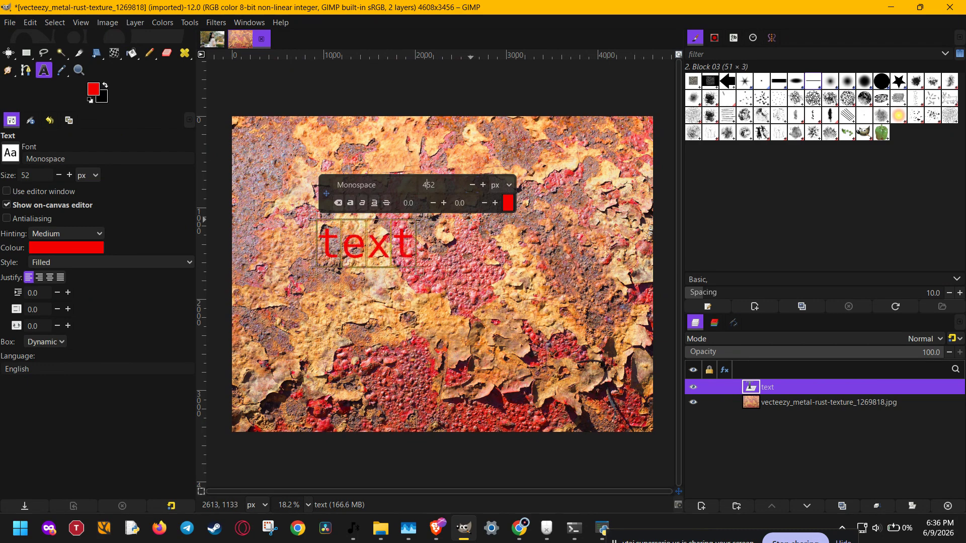
pyautogui.press('BackSpace')
pyautogui.press('Return')
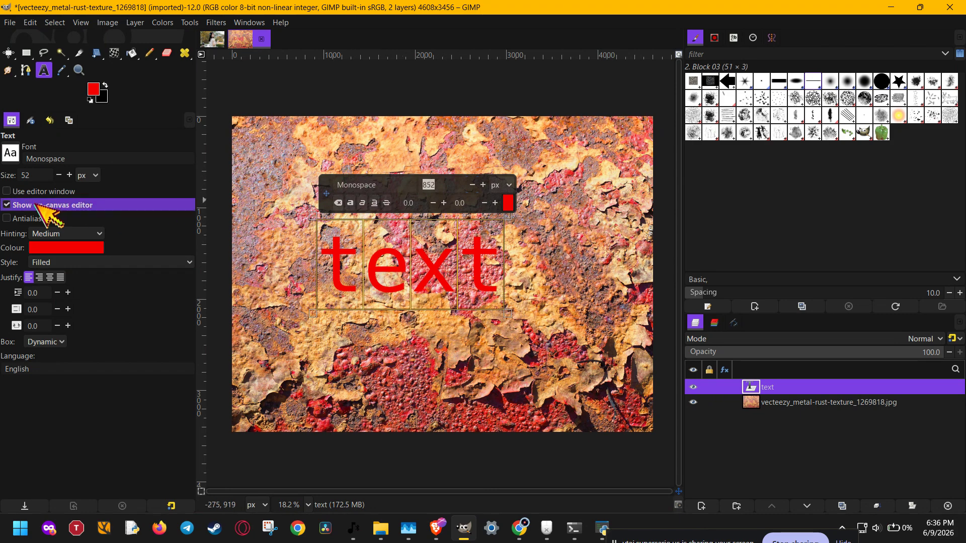
# - Change the font of the text to Serif Bold and finish editing it
pyautogui.click(10, 152)
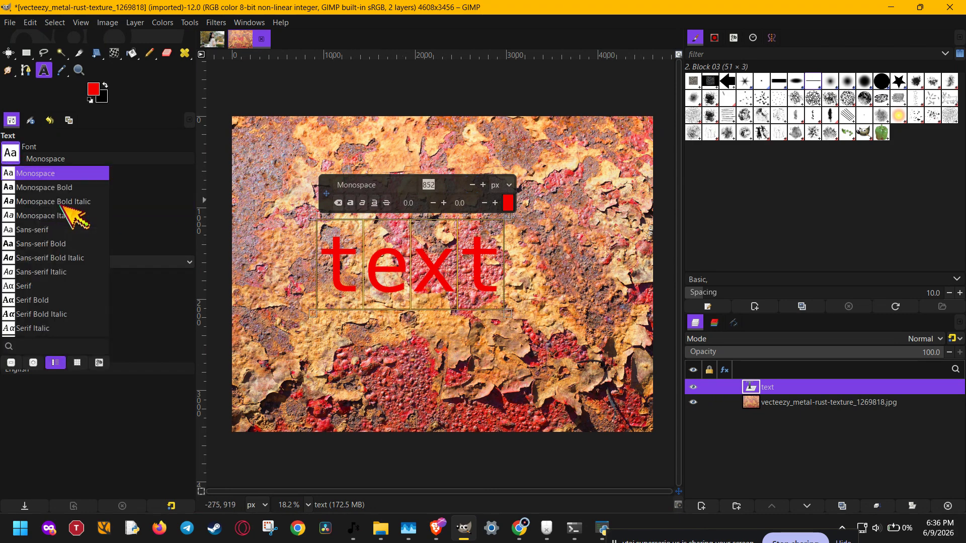
pyautogui.scroll(-2, 52, 261)
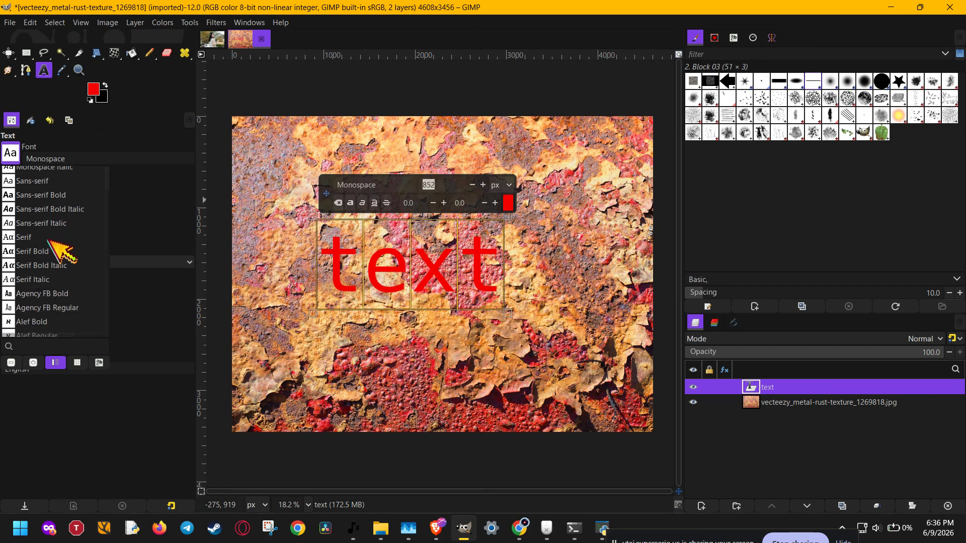
pyautogui.click(44, 253)
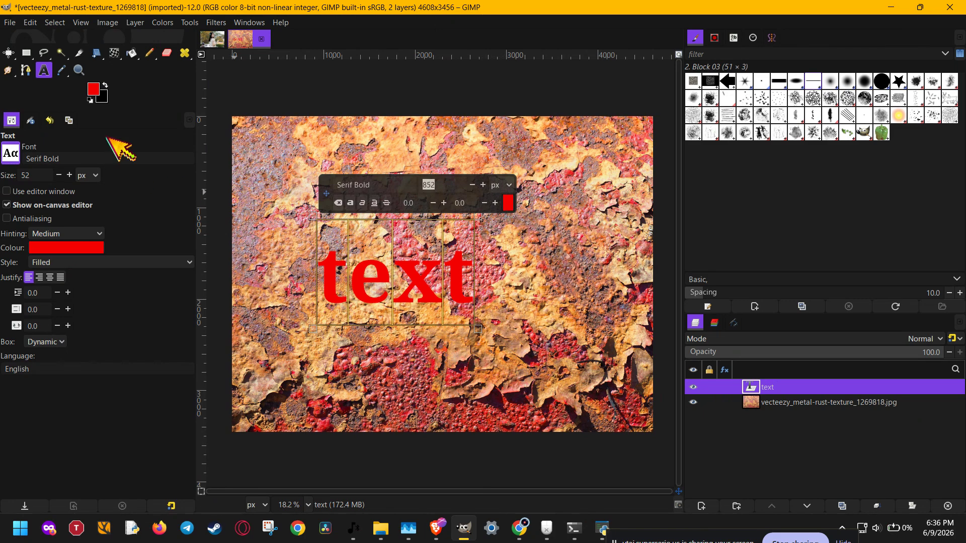
pyautogui.press('Escape')
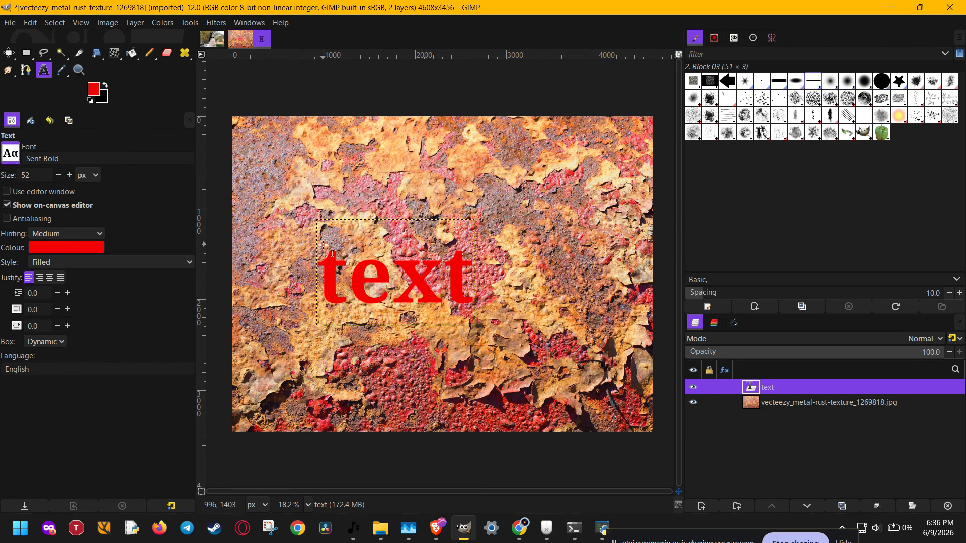
# - Set white as the foreground colour and recolour all of the text from red to white
pyautogui.press('d')
pyautogui.press('x')
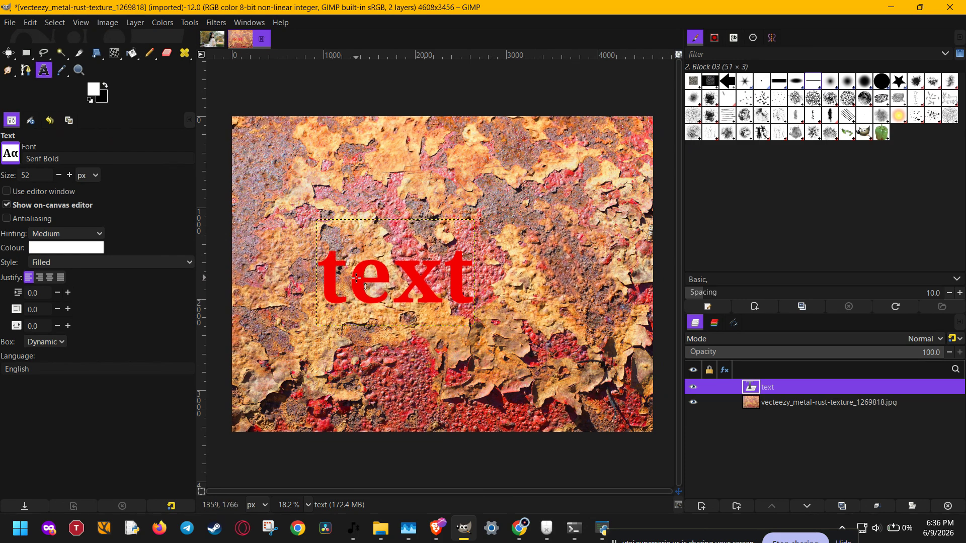
pyautogui.click(357, 278)
pyautogui.hotkey('ctrl', 'a')
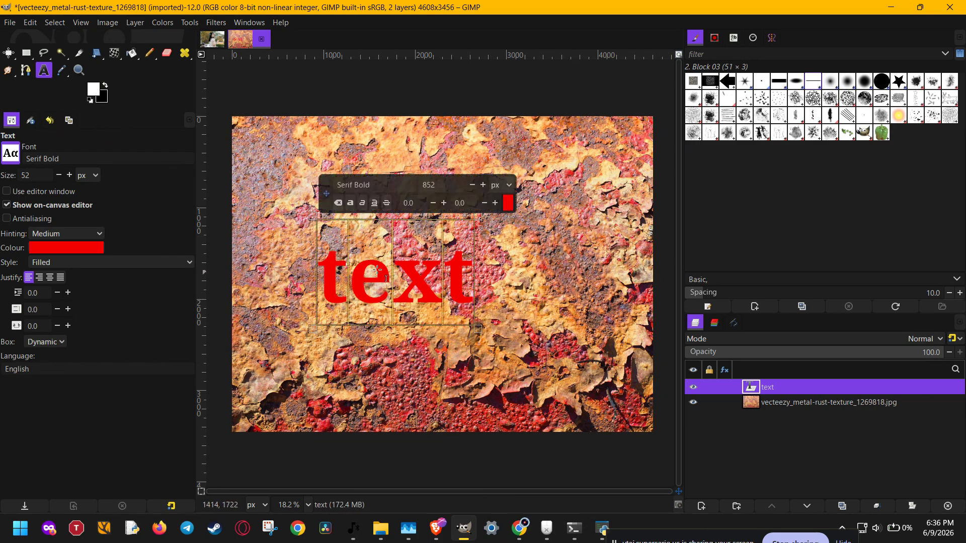
pyautogui.click(508, 203)
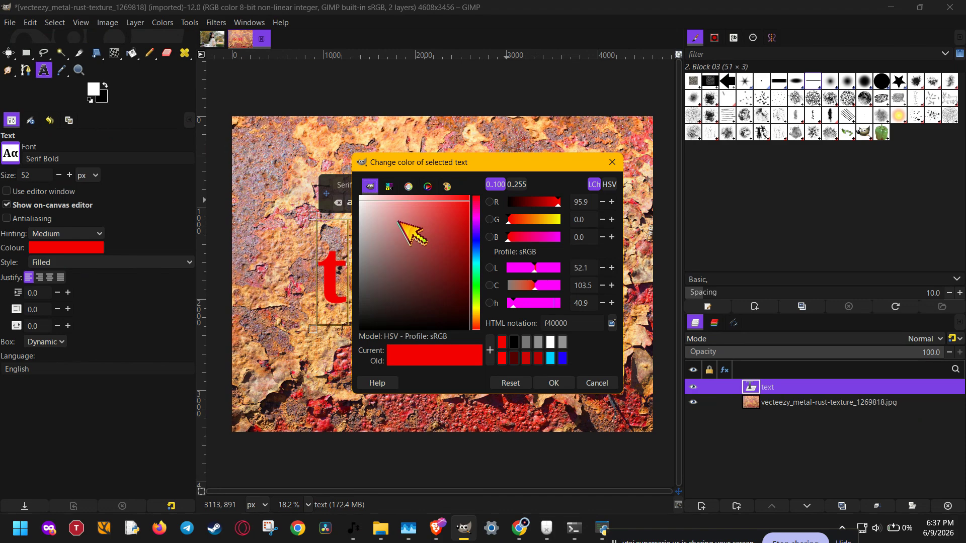
pyautogui.moveTo(399, 218); pyautogui.dragTo(319, 176)
pyautogui.click(562, 384)
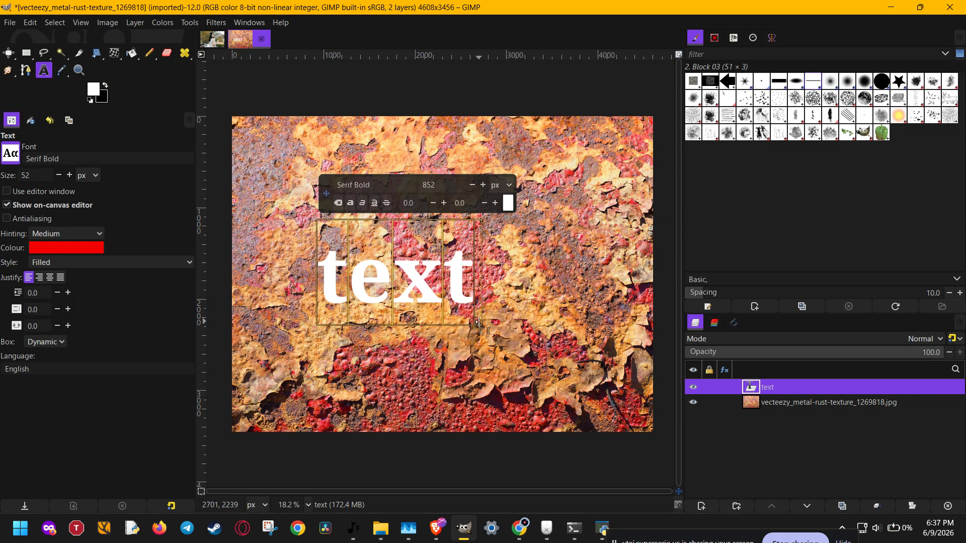
# - Select the rust texture layer, briefly hide it, and examine how the text sits against it
pyautogui.click(776, 402)
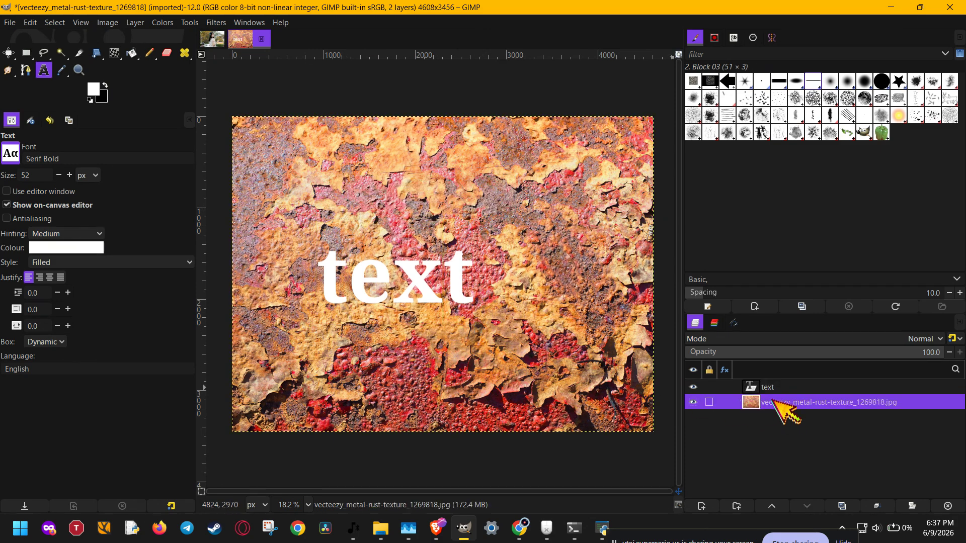
pyautogui.click(693, 402)
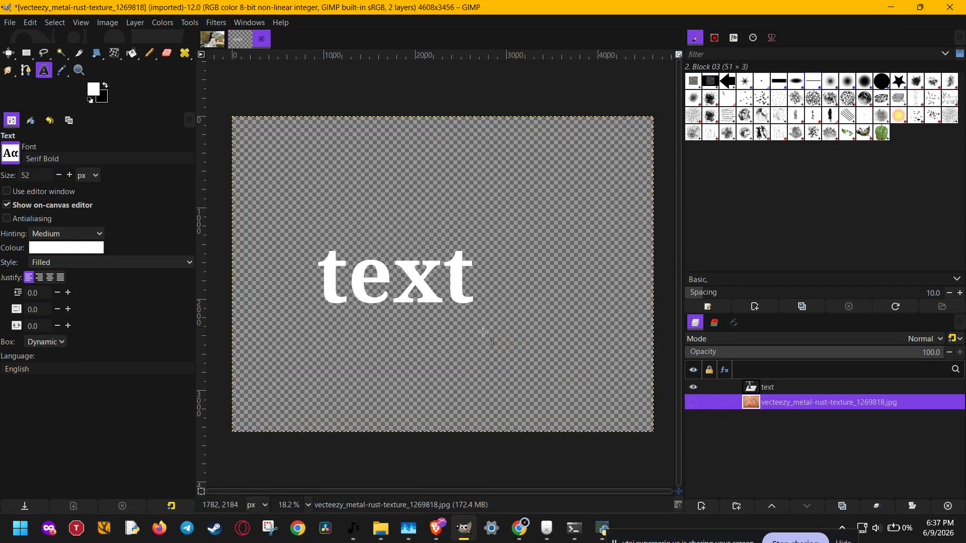
pyautogui.click(694, 402)
pyautogui.scroll(-1, 588, 372)
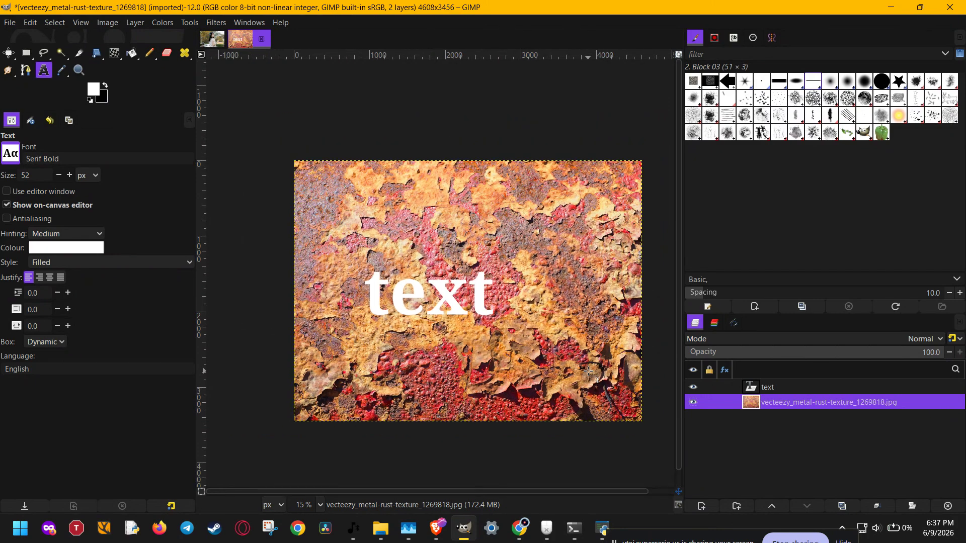
pyautogui.scroll(2, 588, 372)
pyautogui.scroll(-1, 588, 371)
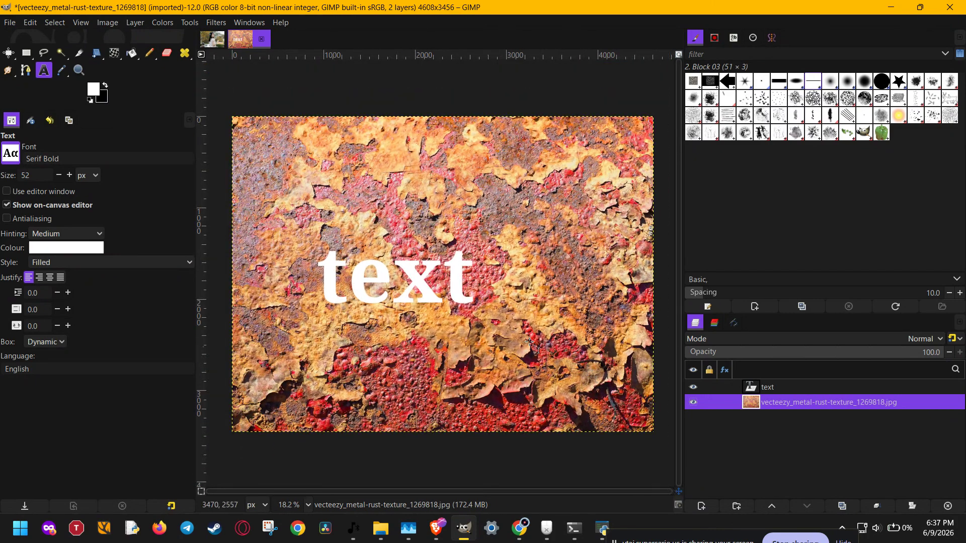
pyautogui.scroll(3, 463, 297)
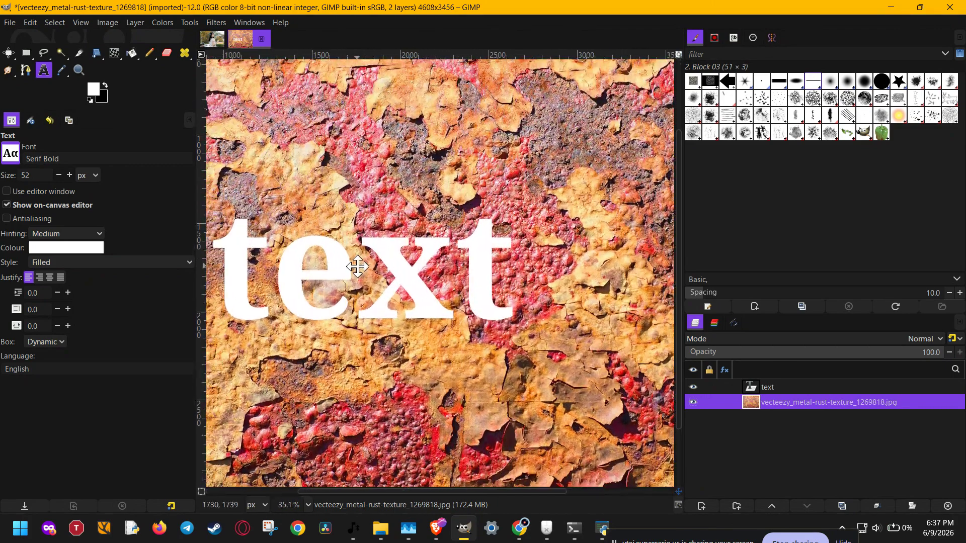
pyautogui.scroll(-5, 358, 267)
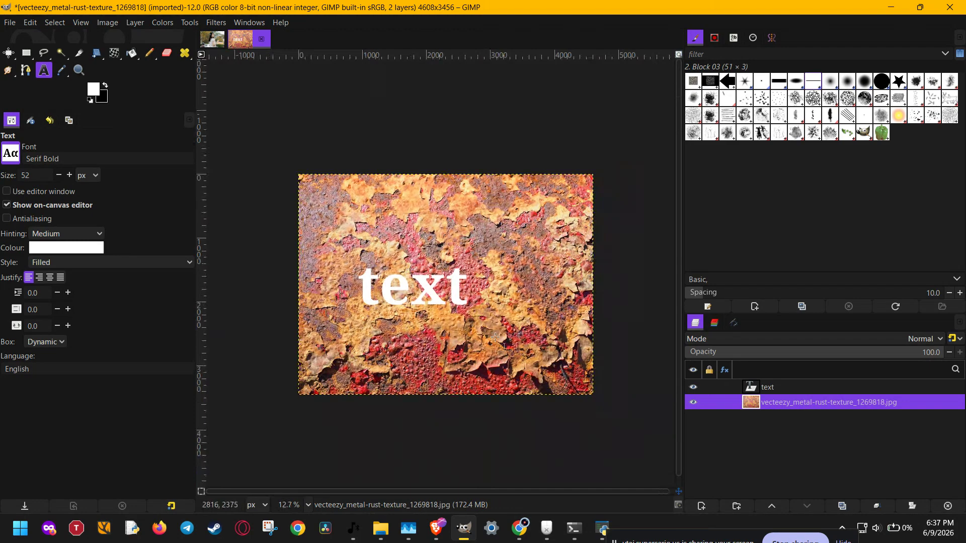
# - Scale the rust texture layer to 2942 × 2206 px, keeping its proportions, and position it so it still covers the area behind the text
pyautogui.hotkey('shift', 's')
pyautogui.click(623, 389)
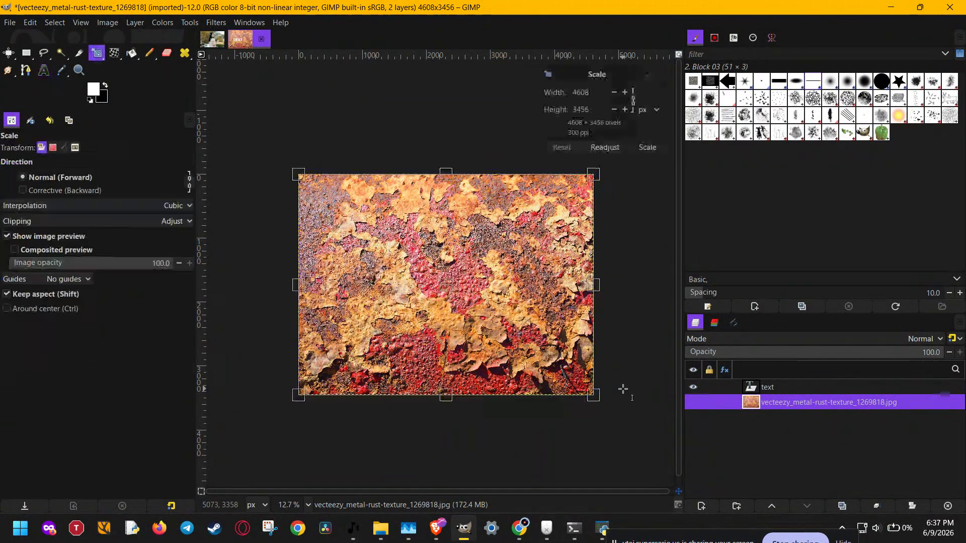
pyautogui.moveTo(599, 403); pyautogui.dragTo(486, 314)
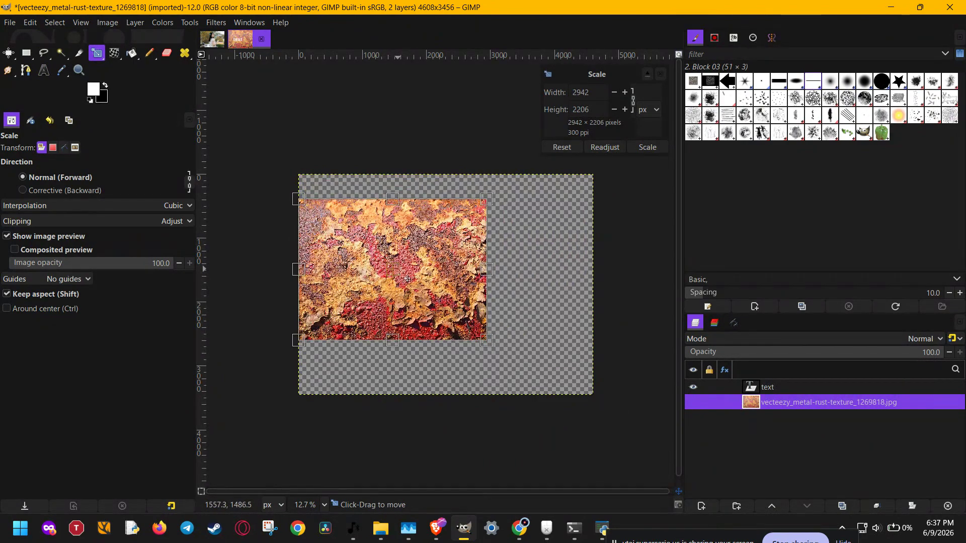
pyautogui.moveTo(398, 253); pyautogui.dragTo(410, 269)
pyautogui.press('Return')
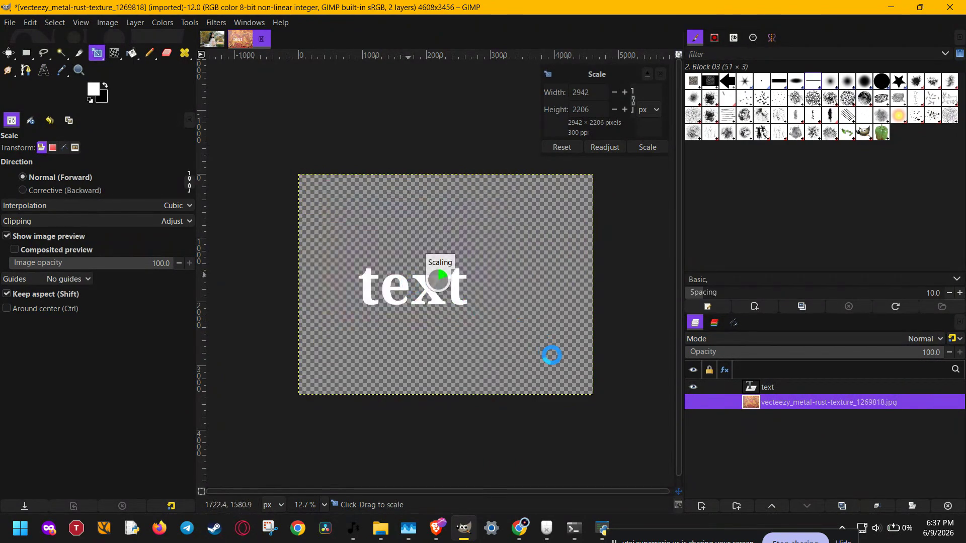
pyautogui.press('u')
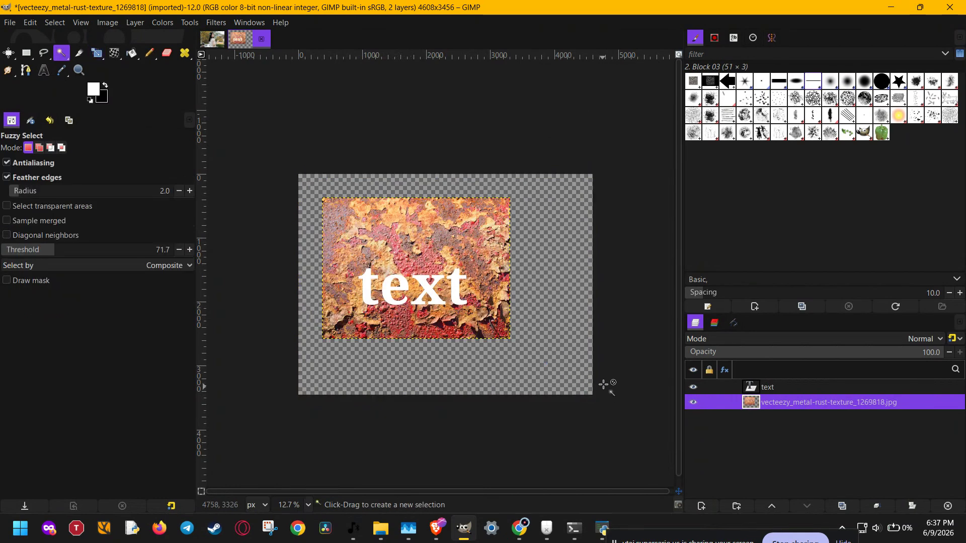
# - Create a selection from the text layer's alpha and check its outline with the rust texture layer temporarily hidden
pyautogui.click(789, 391)
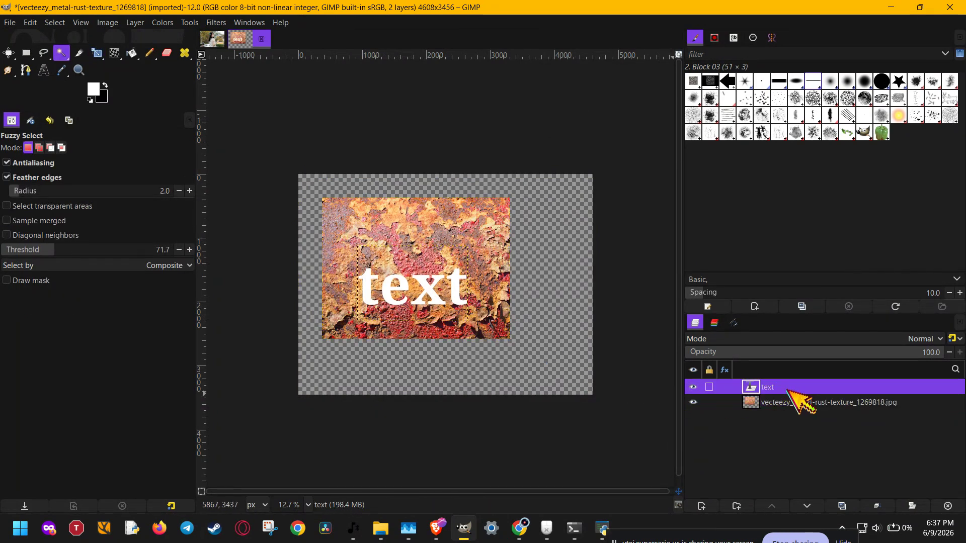
pyautogui.rightClick(789, 391)
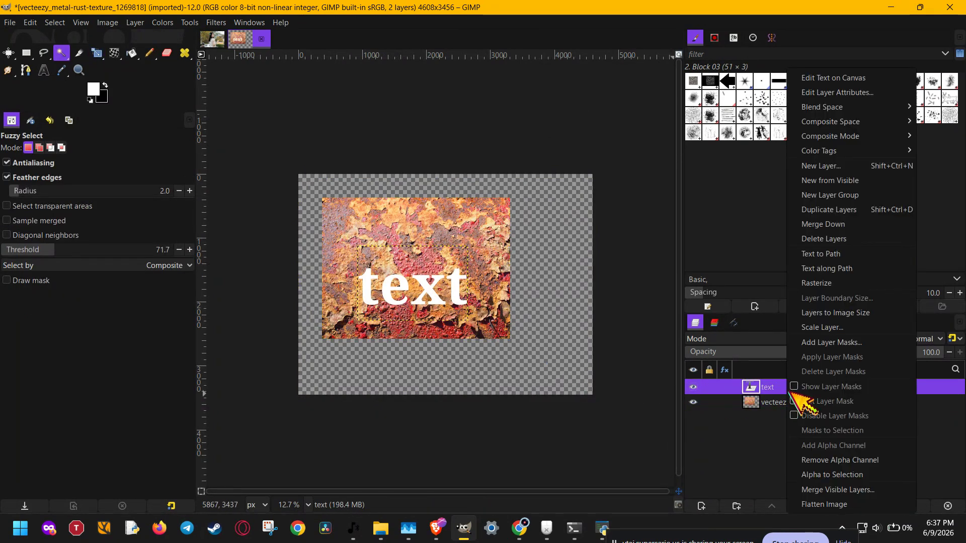
pyautogui.click(881, 476)
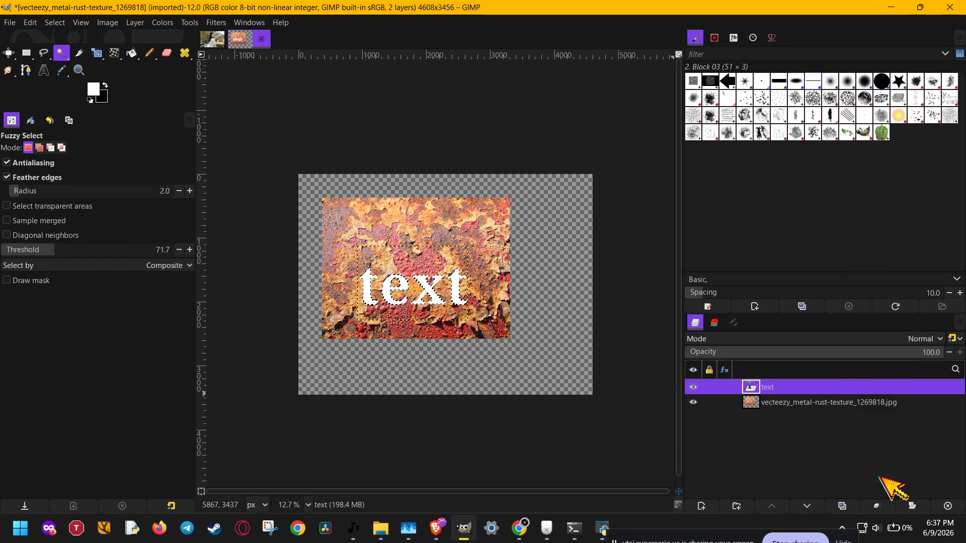
pyautogui.click(693, 403)
pyautogui.scroll(3, 370, 280)
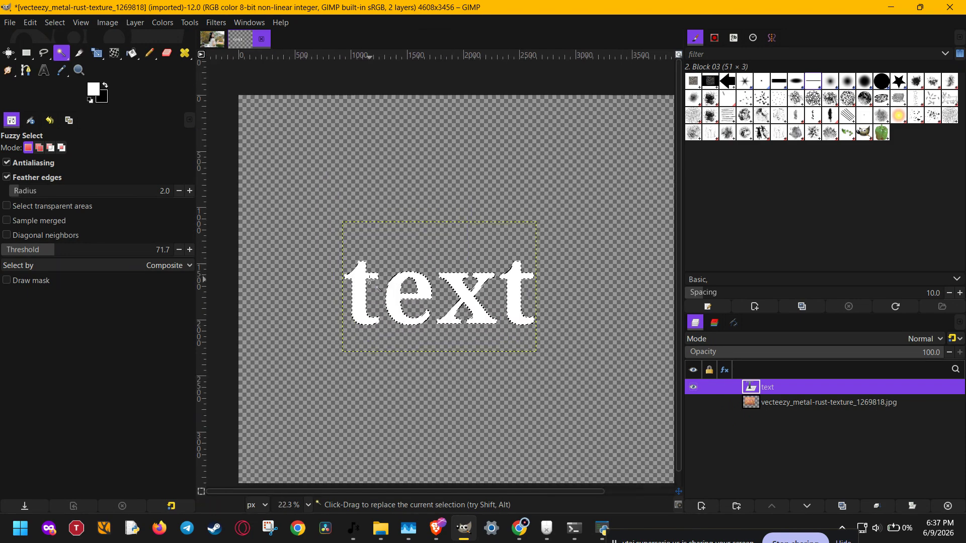
pyautogui.scroll(4, 370, 280)
pyautogui.click(693, 402)
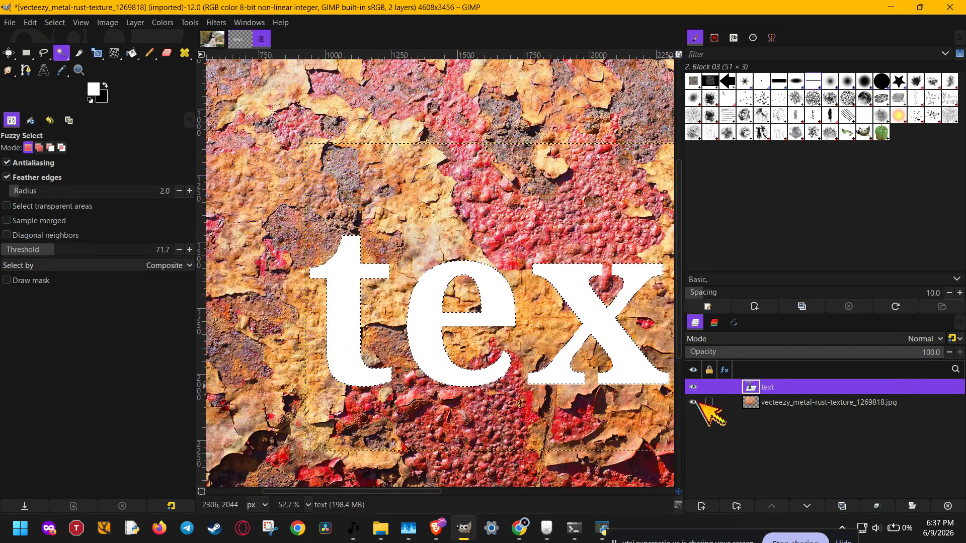
# - Add a layer mask initialized from the selection to the rust texture layer, then make the text layer active
pyautogui.click(786, 403)
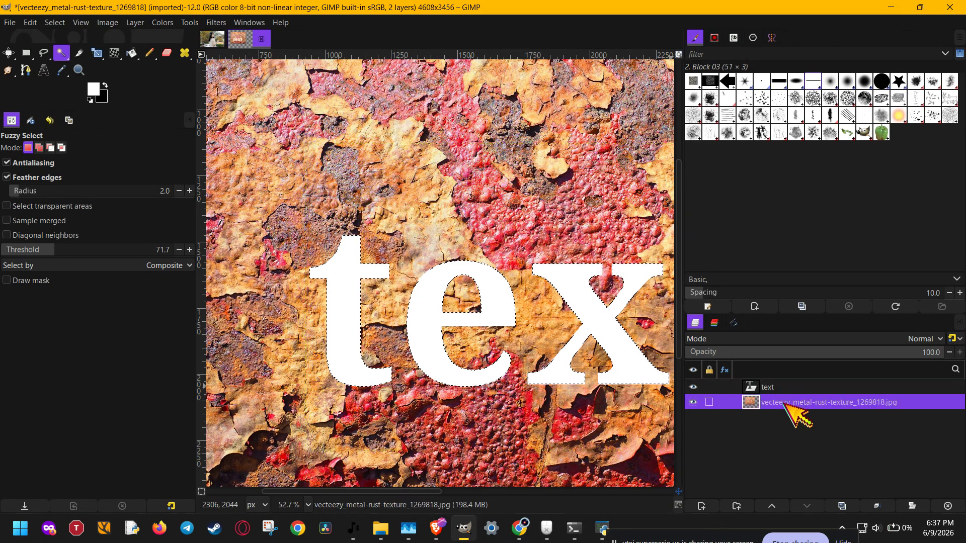
pyautogui.scroll(-2, 503, 334)
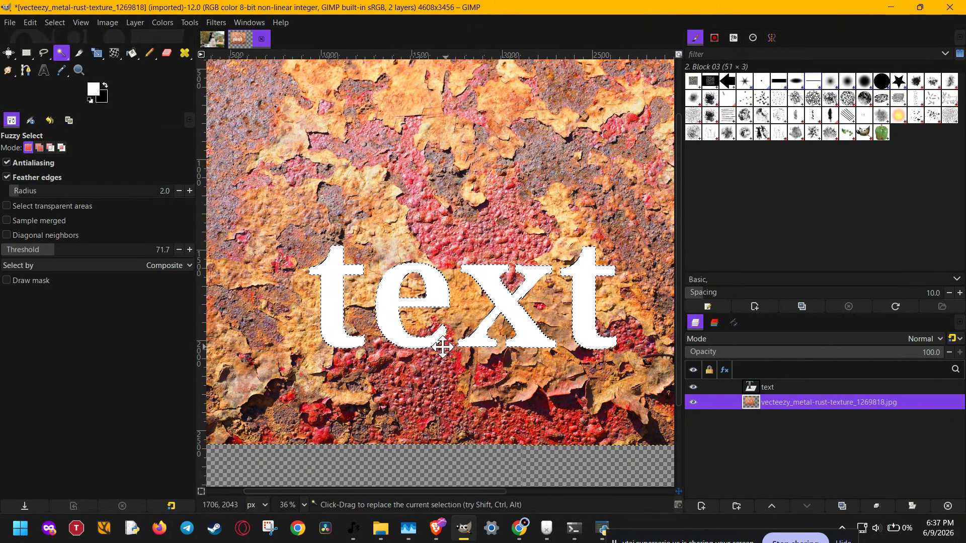
pyautogui.moveTo(443, 348); pyautogui.dragTo(428, 342)
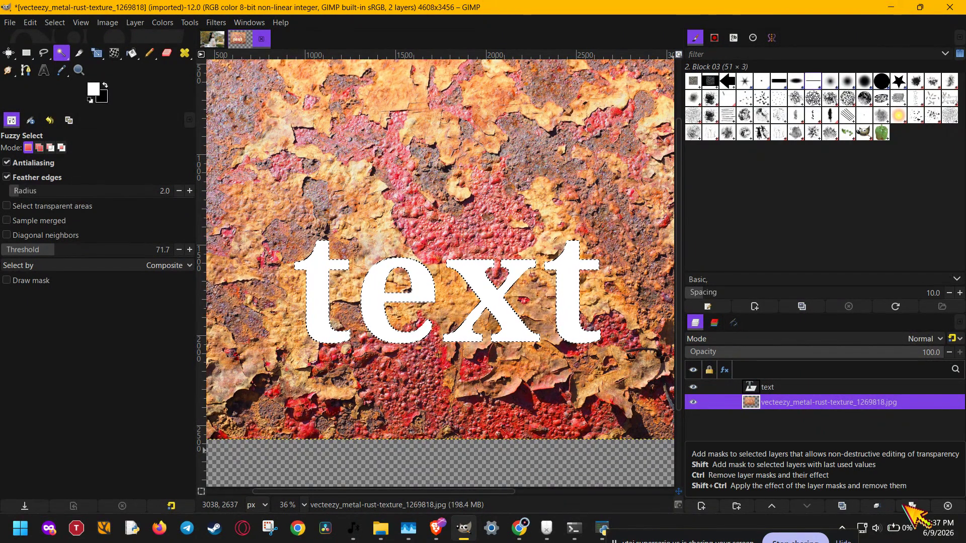
pyautogui.click(911, 505)
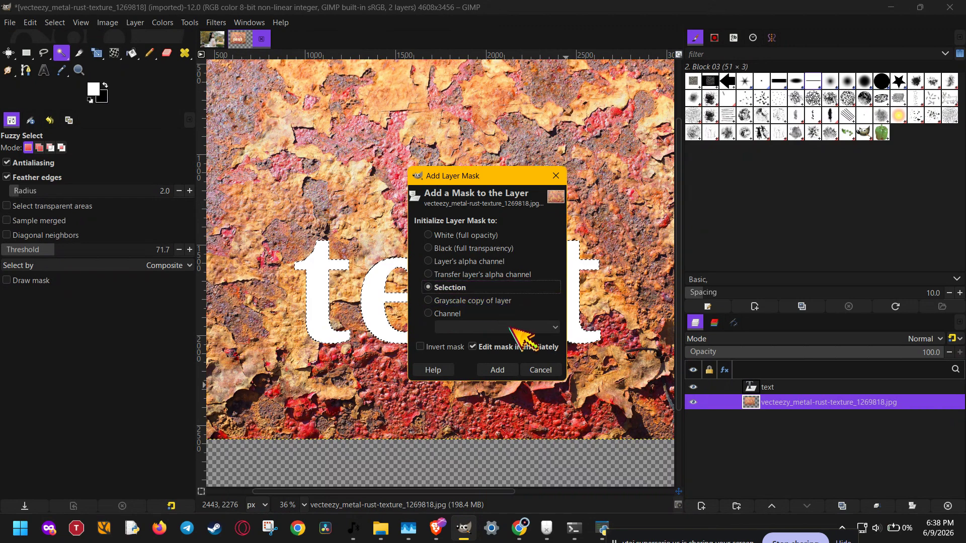
pyautogui.click(499, 370)
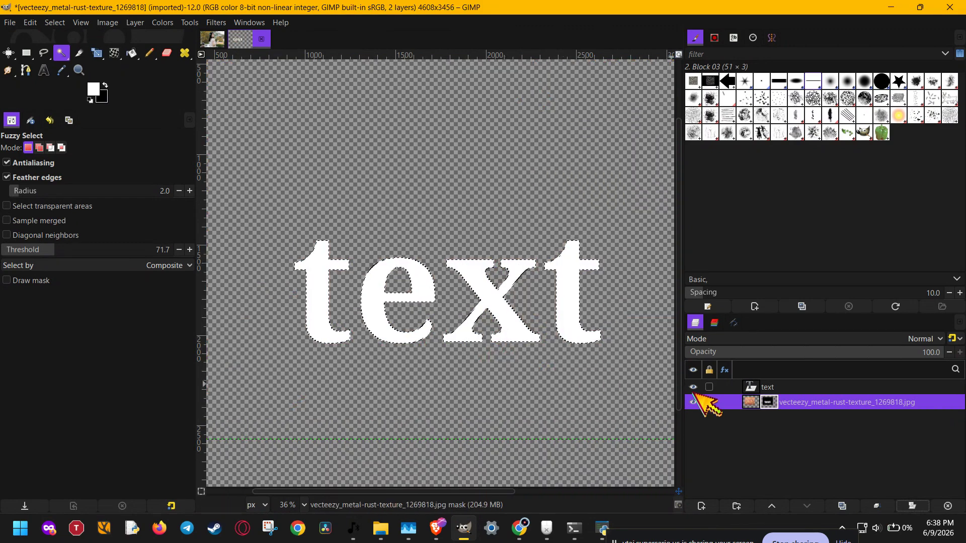
pyautogui.click(804, 385)
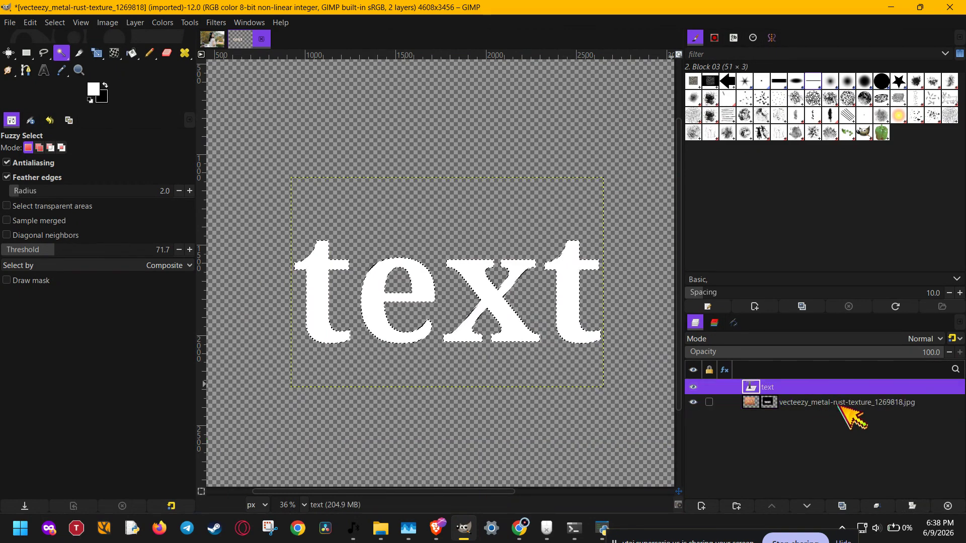
# - Delete the plain text layer and add a new 4608 × 3456 px layer named sketch filled with white
pyautogui.click(948, 506)
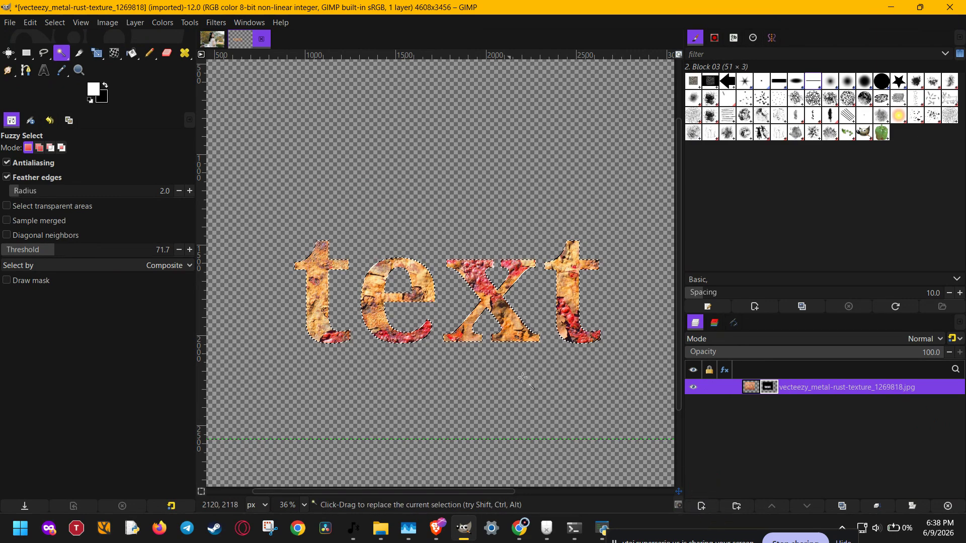
pyautogui.click(705, 506)
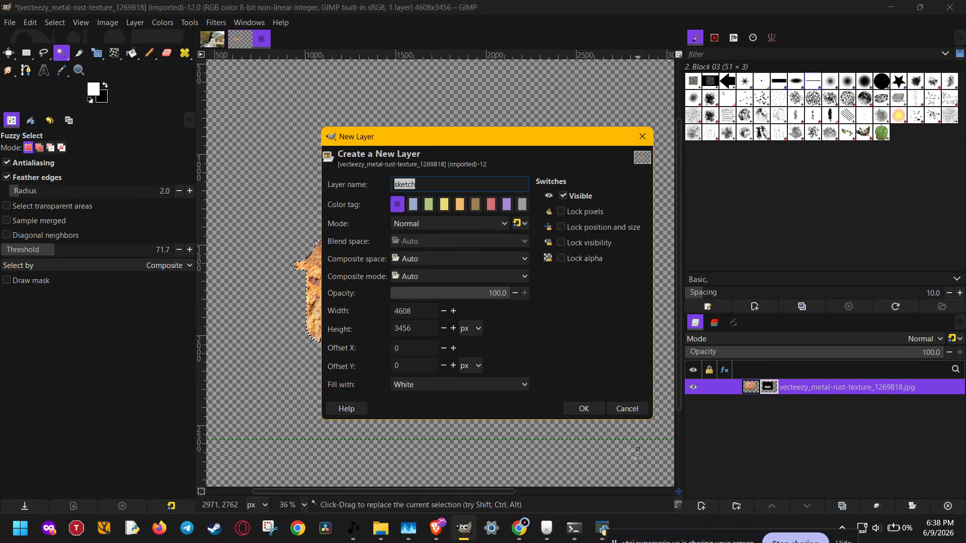
pyautogui.click(584, 409)
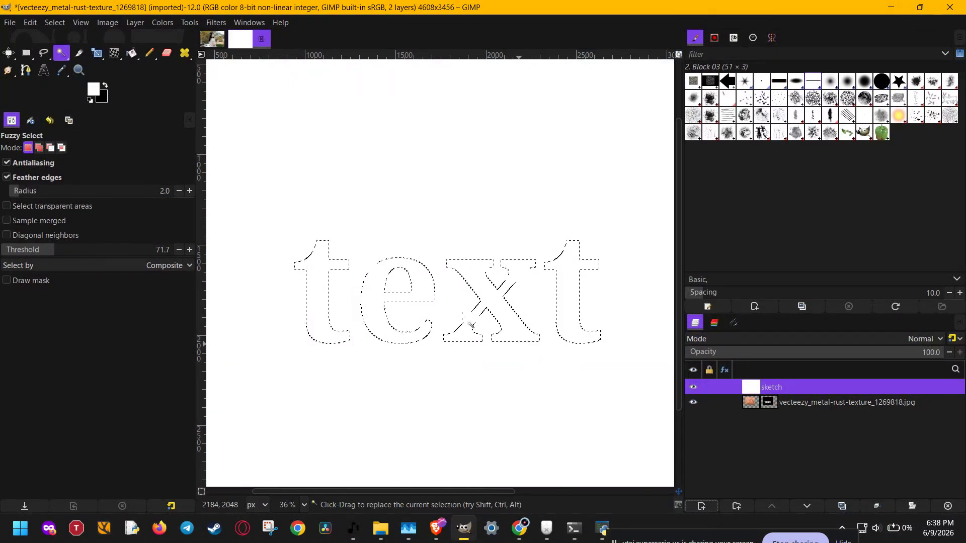
# - Clear the selection around the letters and move the white sketch layer below the masked rust texture layer
pyautogui.click(56, 24)
pyautogui.click(75, 53)
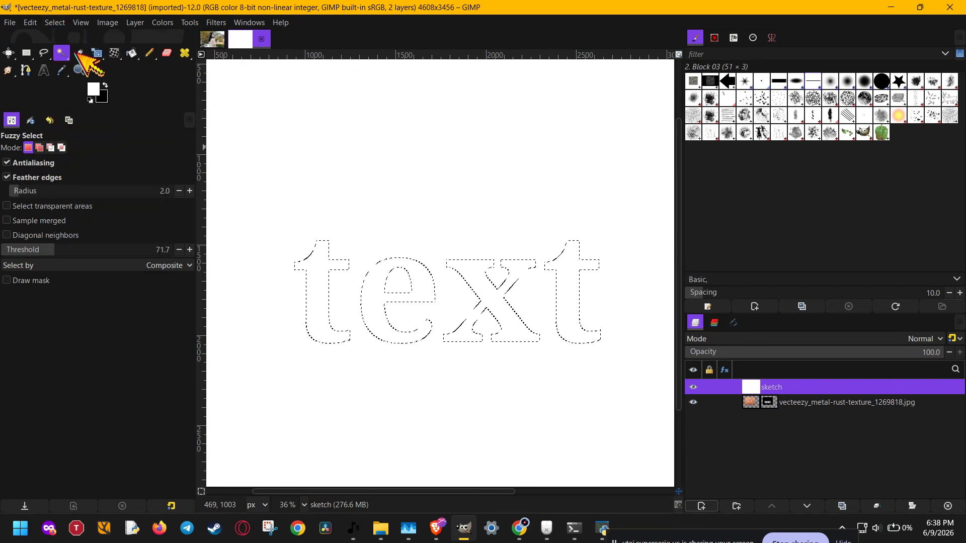
pyautogui.scroll(-5, 423, 281)
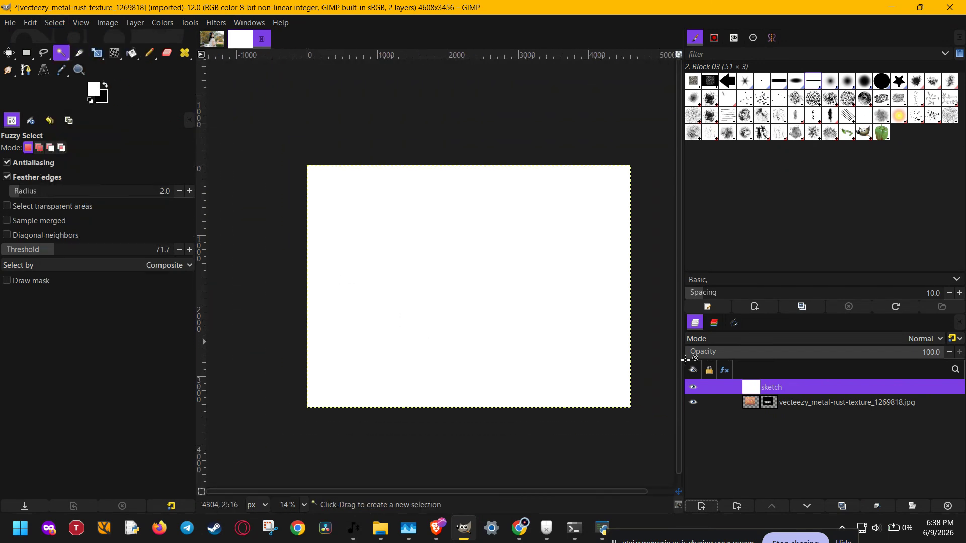
pyautogui.click(807, 507)
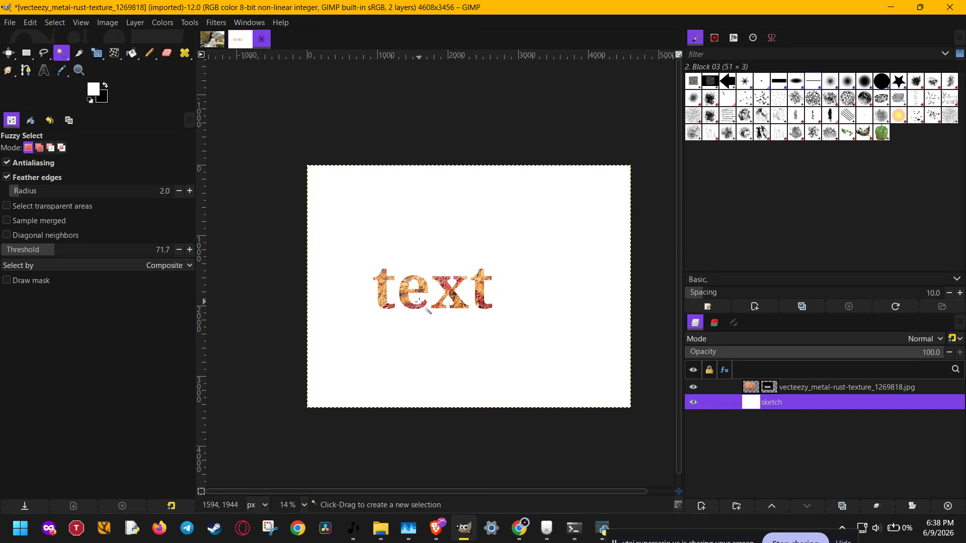
pyautogui.scroll(3, 419, 290)
pyautogui.scroll(3, 419, 290)
pyautogui.scroll(-1, 419, 290)
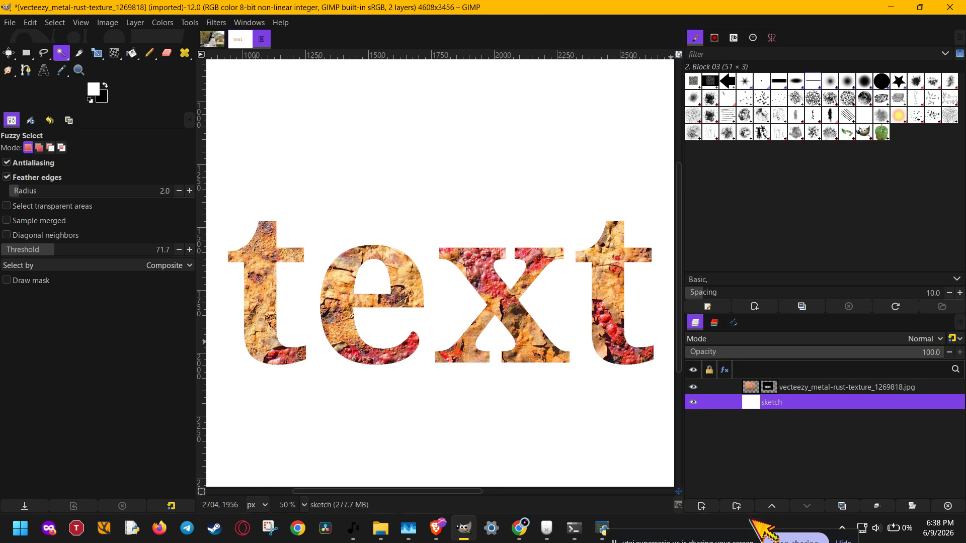
pyautogui.click(796, 541)
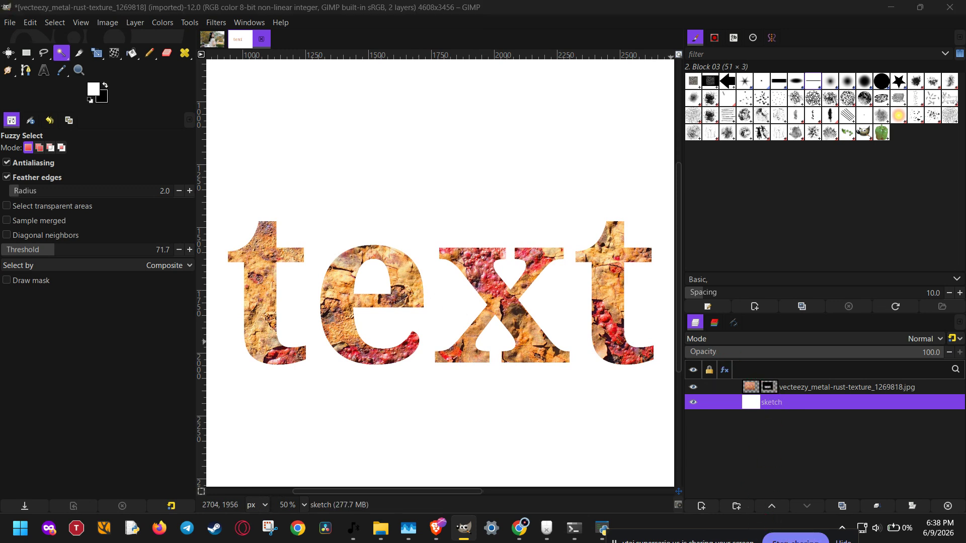